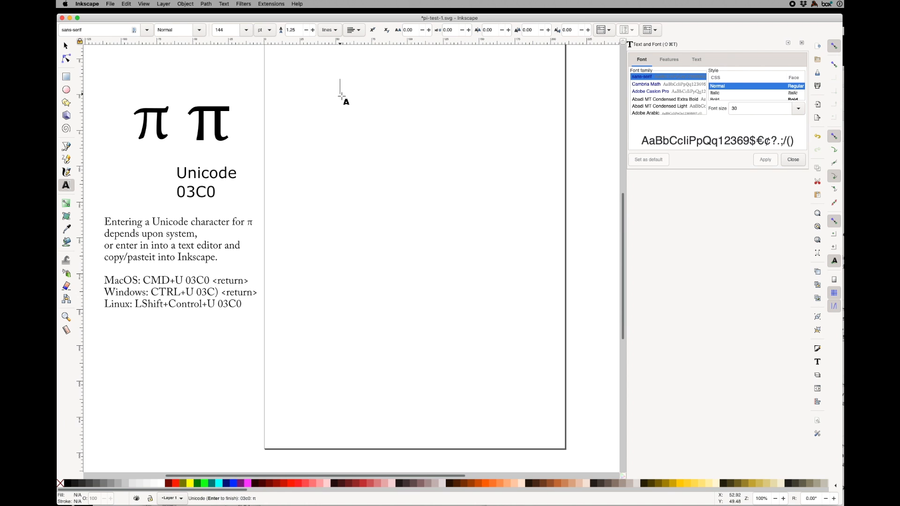
Insert the π character (Unicode 03C0) on the page and format it in Adobe Caslon Pro at size 144.
key("Return")
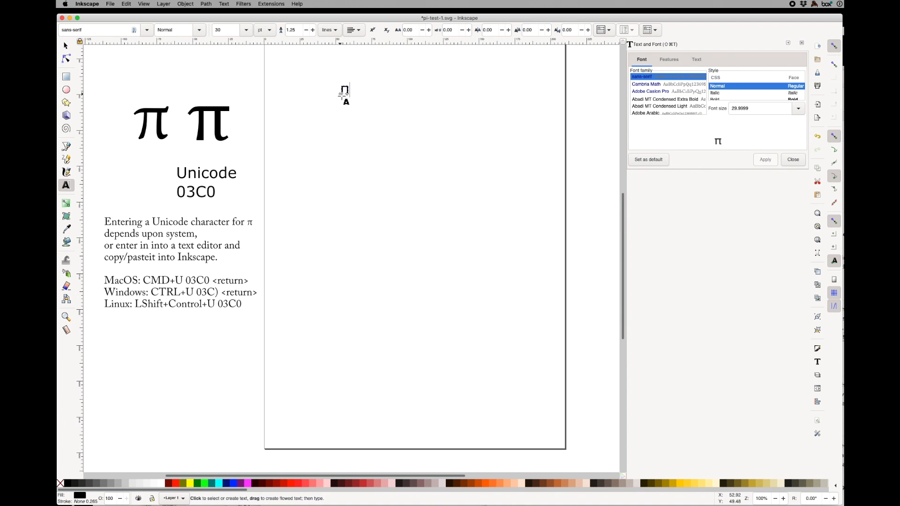
left_click(651, 92)
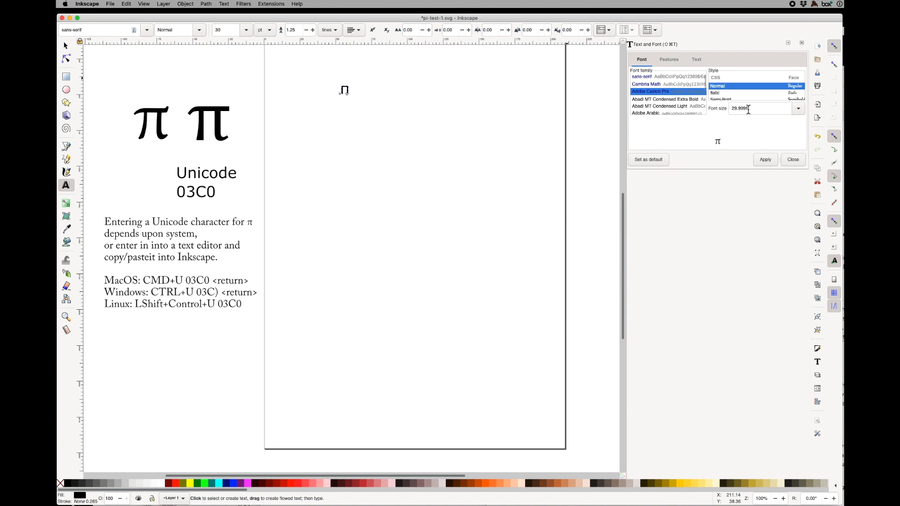
left_click(798, 109)
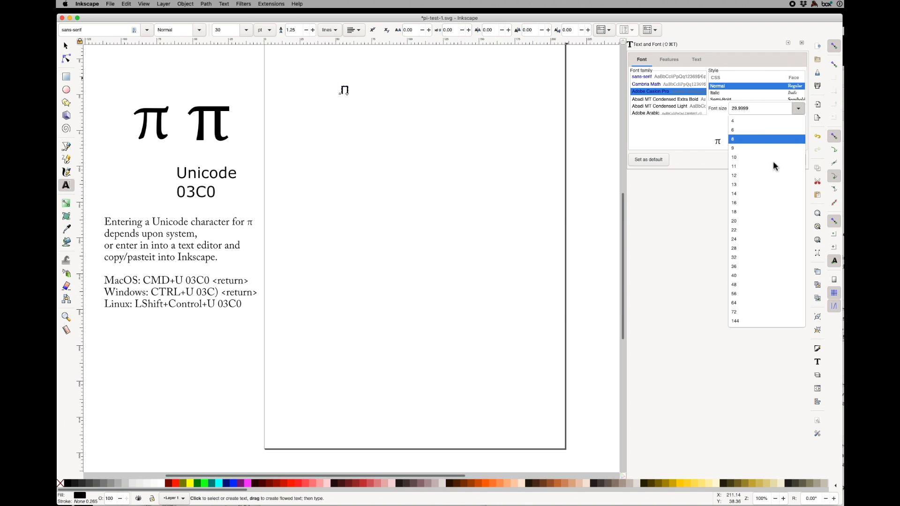
left_click(734, 321)
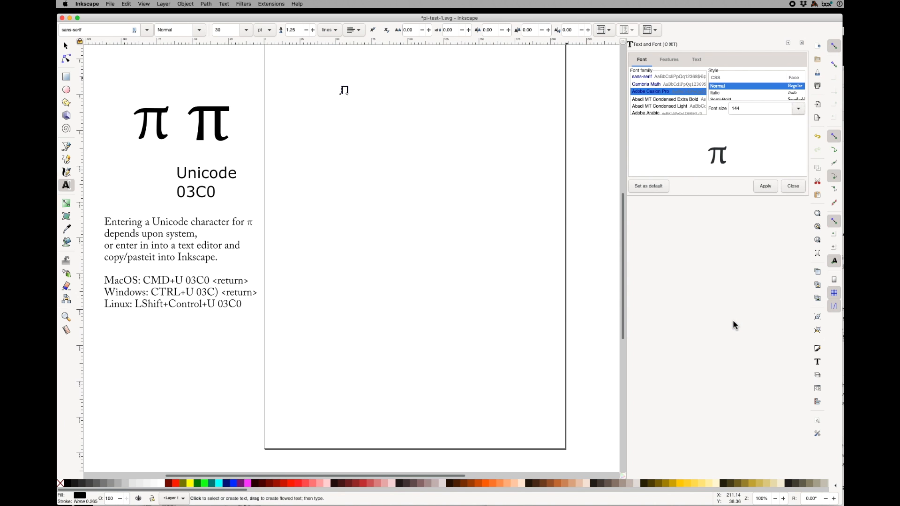
left_click(765, 187)
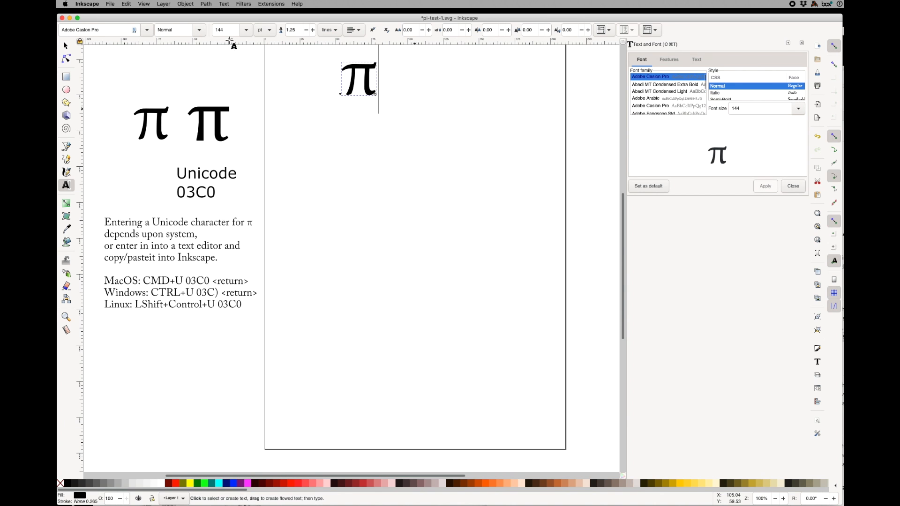
Scale the new π text object to a height of 50 mm with its width-to-height ratio locked.
left_click(66, 46)
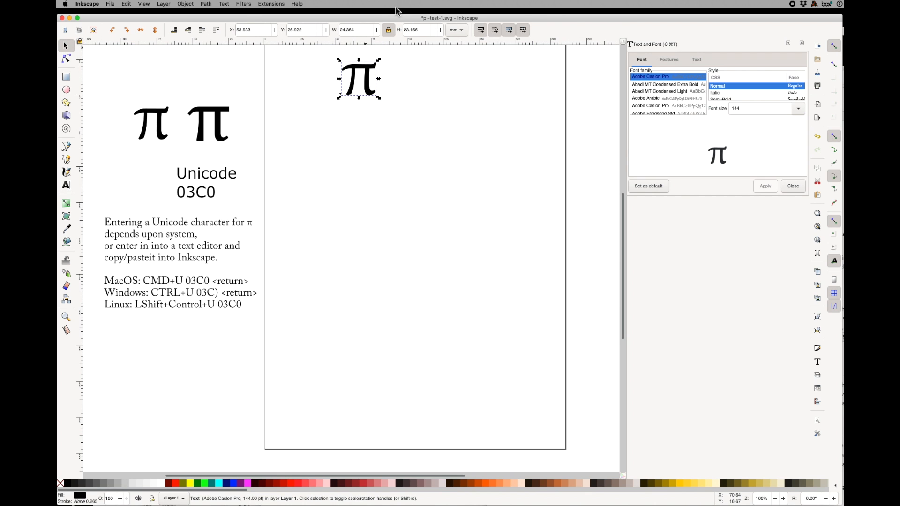
left_click(389, 30)
left_click(416, 33)
type("50")
key("Return")
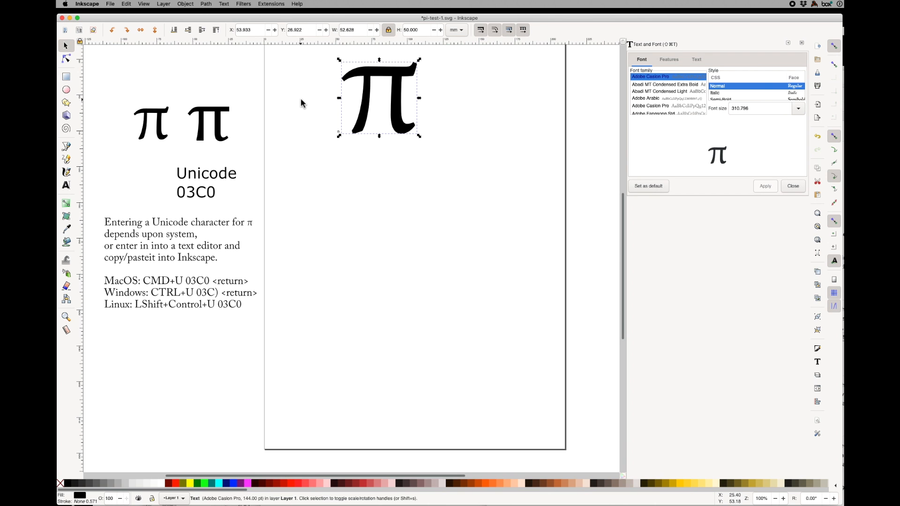
Convert the enlarged π text object to a path.
left_click(185, 4)
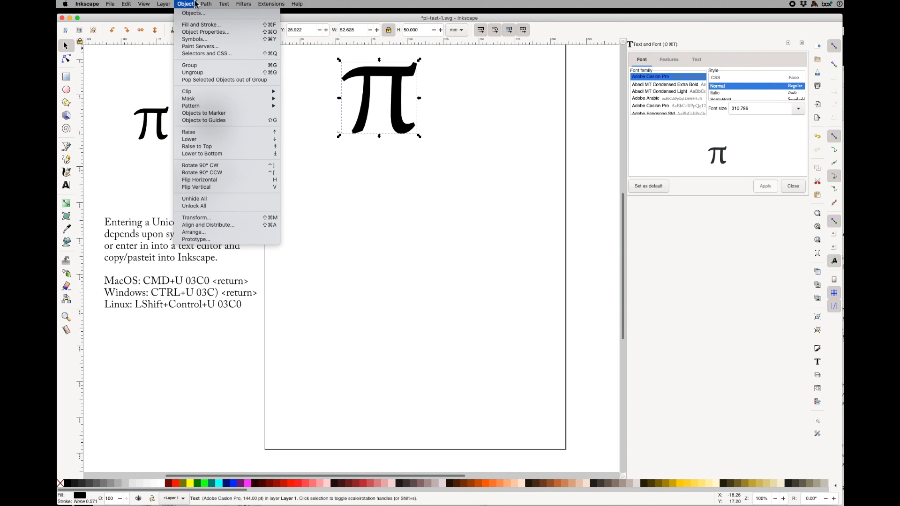
mouse_move(206, 3)
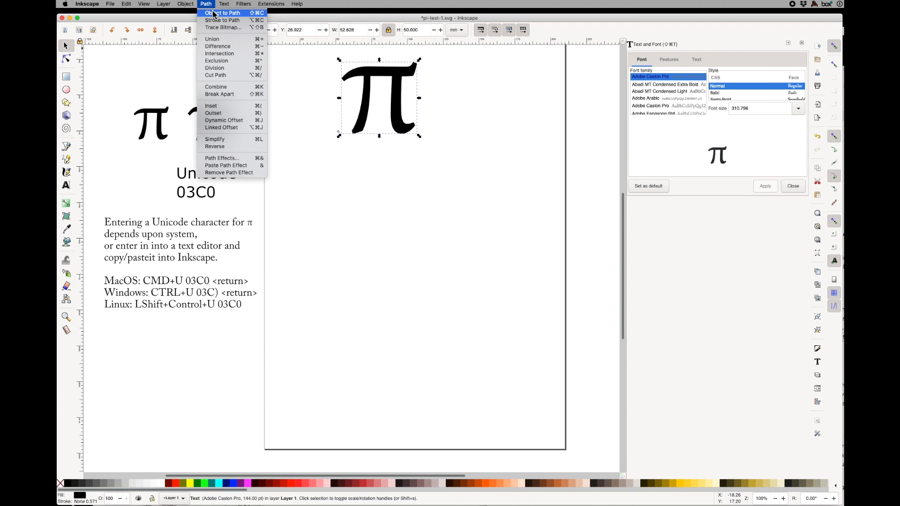
left_click(213, 13)
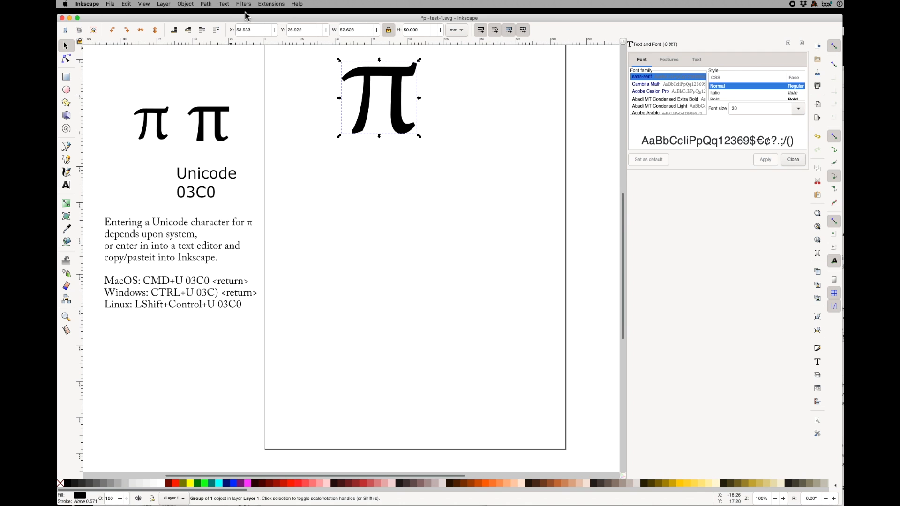
Give the π path a flat red stroke with a red value of about 251.
left_click(186, 4)
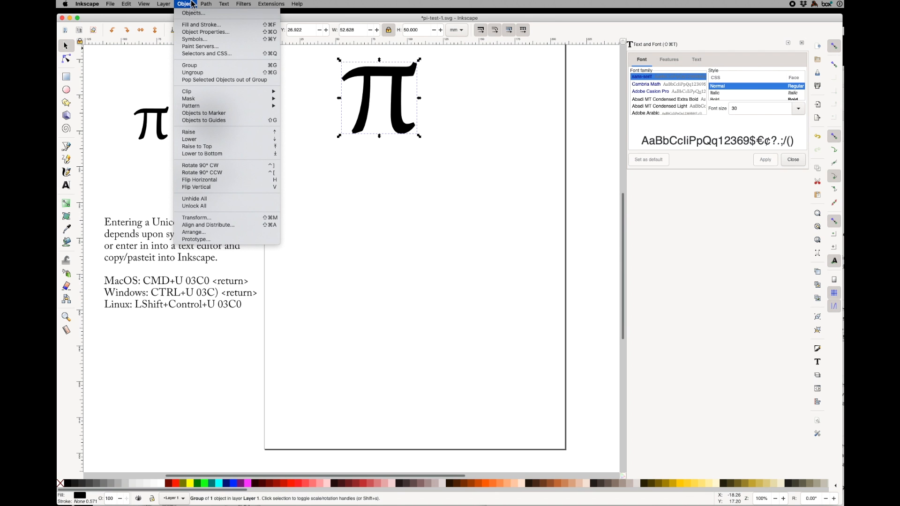
left_click(199, 25)
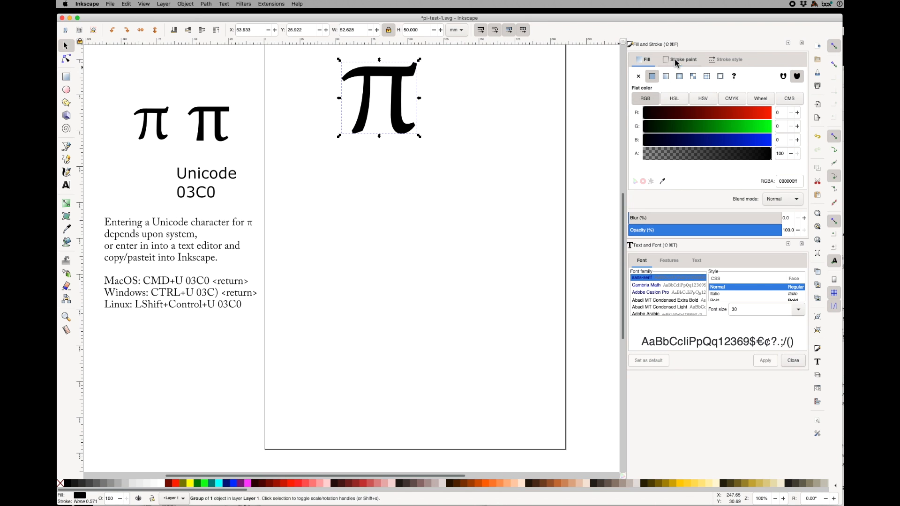
left_click(678, 60)
left_click(653, 76)
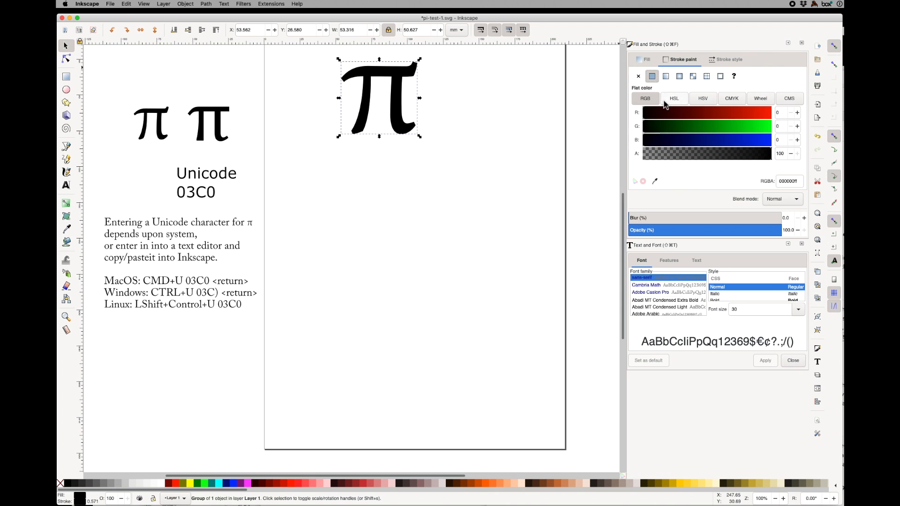
mouse_move(715, 115)
left_mouse_down()
mouse_move(789, 117)
mouse_move(769, 114)
left_mouse_up()
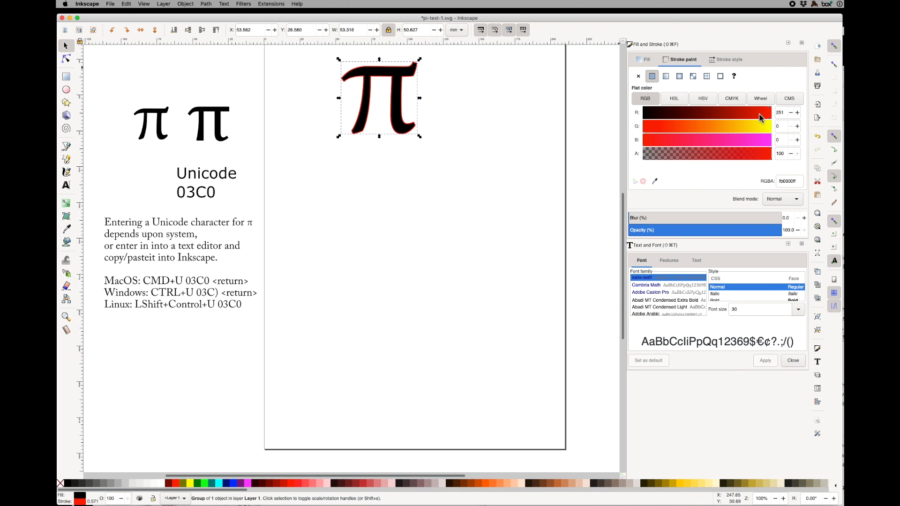
Remove the fill from the π path so only its outline remains, and deselect it.
left_click(649, 58)
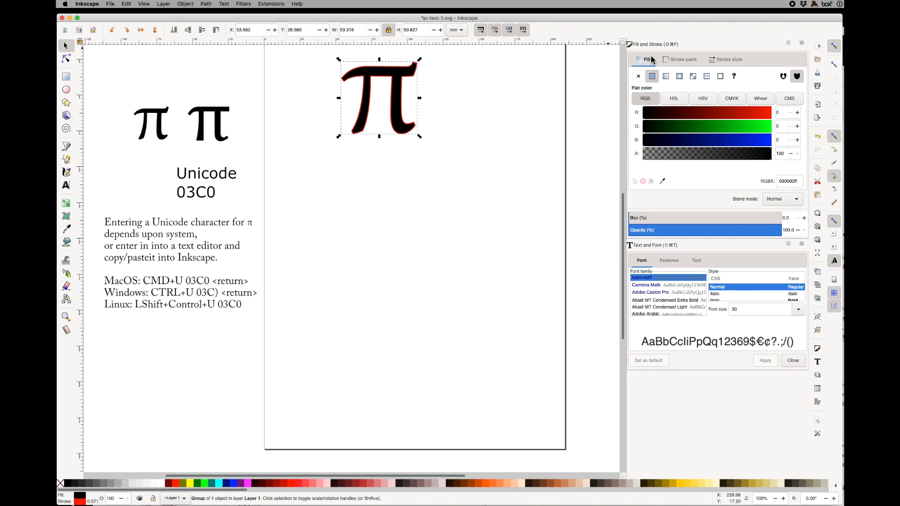
left_click(638, 78)
left_click(680, 59)
left_click(484, 87)
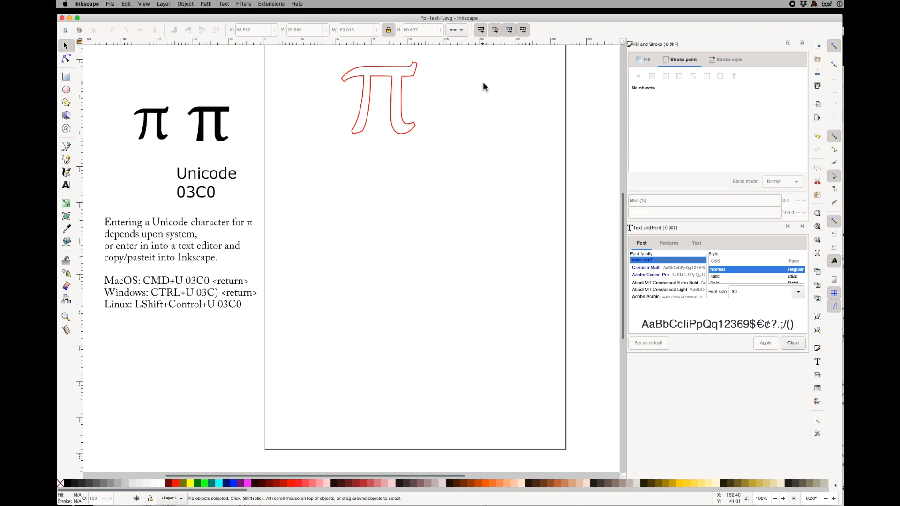
Save the drawing as an OpenSCAD cookie cutter file (*.scad) named pi-test-1 in the pi-cookie-cutter folder.
left_click(113, 5)
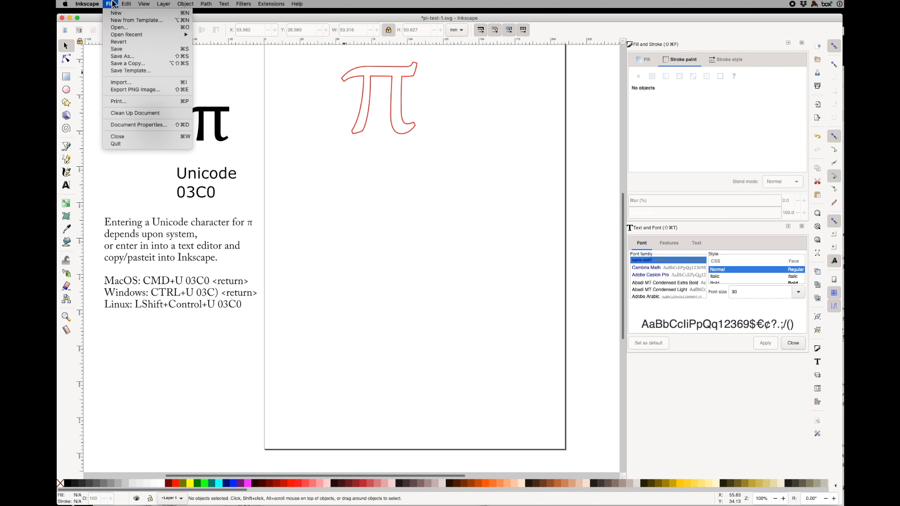
left_click(141, 59)
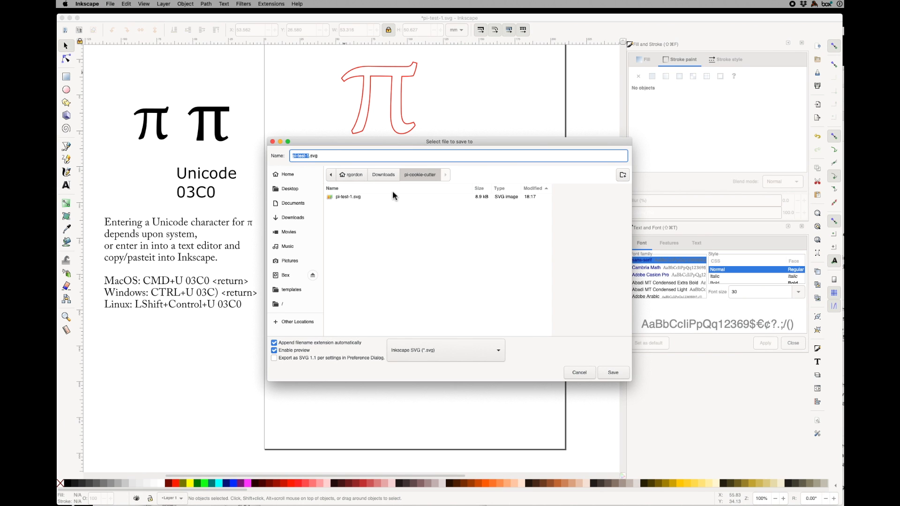
left_click(441, 351)
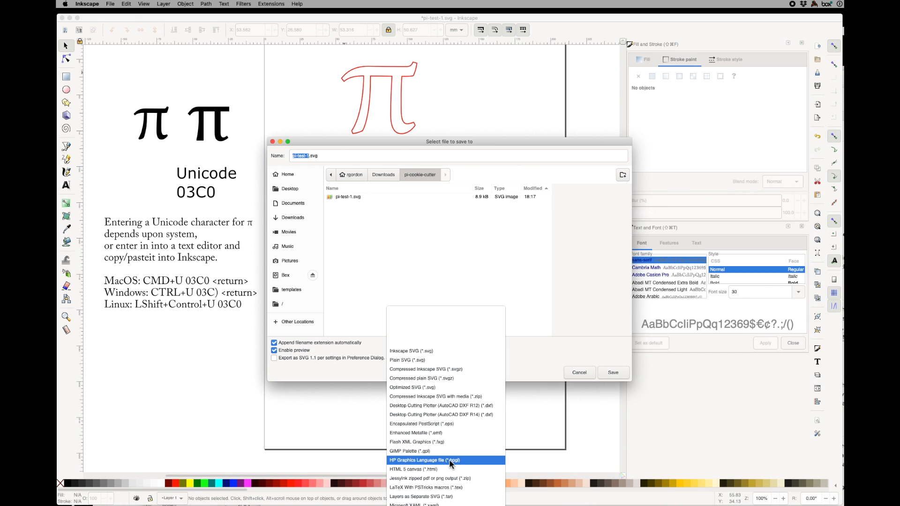
scroll(446, 502, "down", 5)
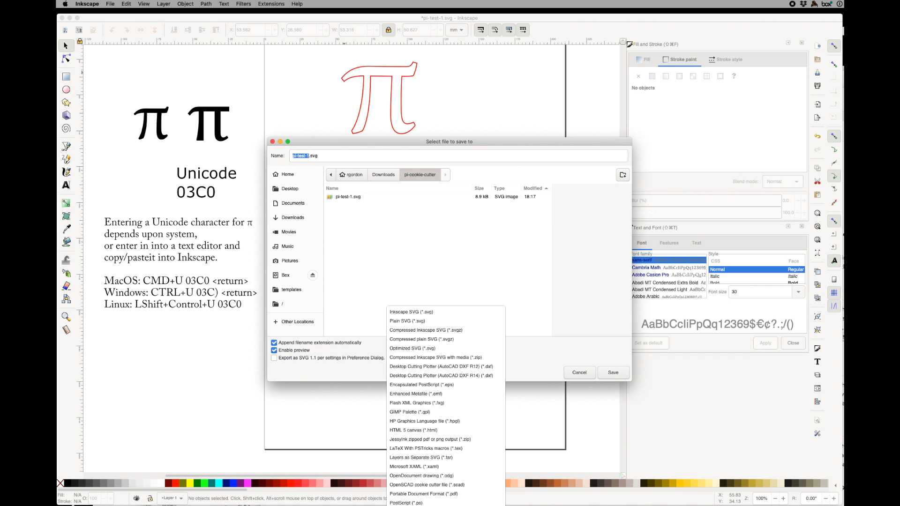
left_click(446, 486)
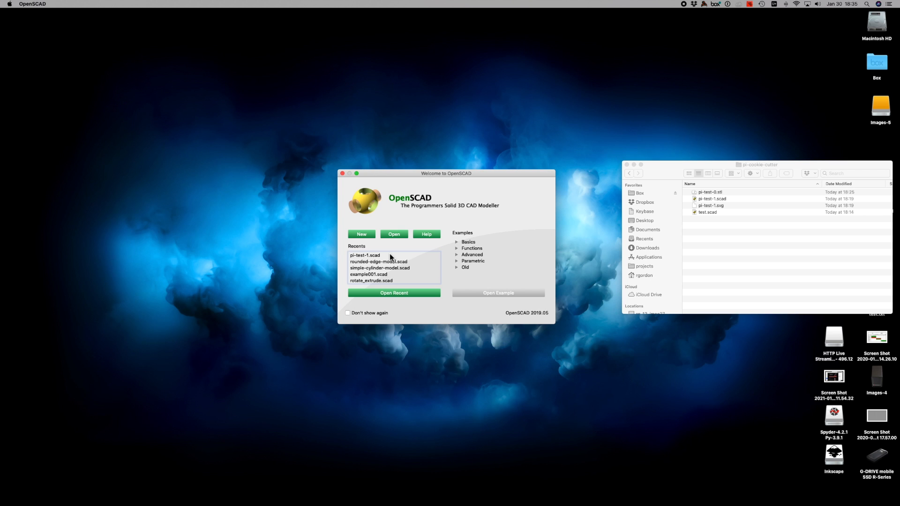
Switch to OpenSCAD, open the recent design pi-test-1.scad and expand its customizer parameters.
left_click(390, 254)
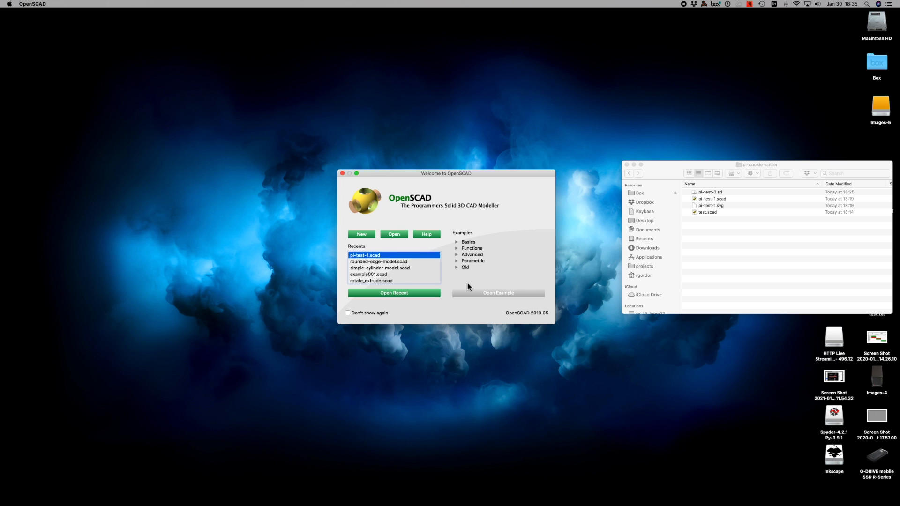
left_click(398, 292)
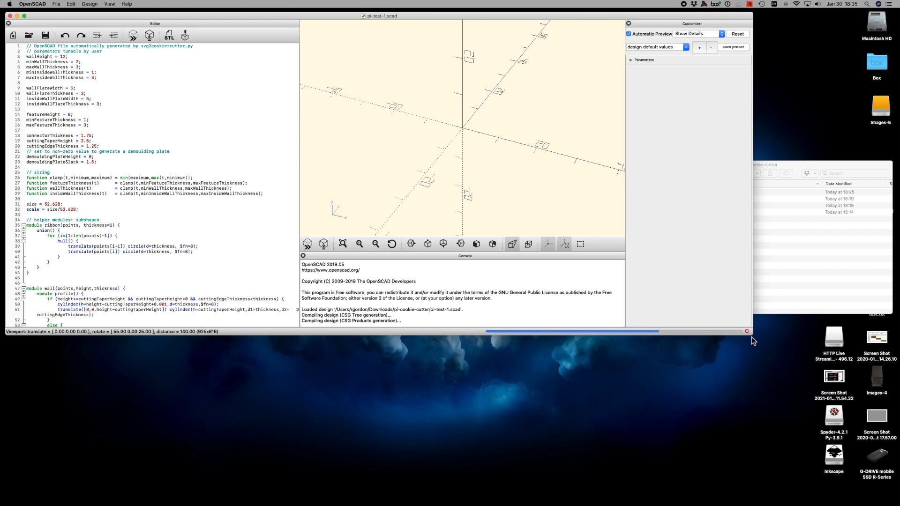
left_click_drag(752, 335, 776, 408)
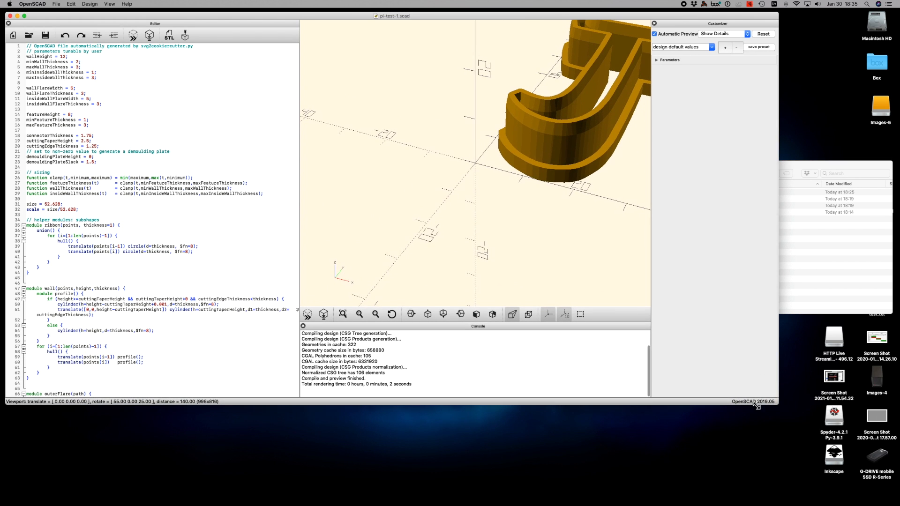
right_click_drag(486, 225, 444, 229)
mouse_move(445, 230)
left_mouse_down()
mouse_move(486, 227)
mouse_move(447, 228)
mouse_move(462, 193)
mouse_move(452, 196)
mouse_move(445, 230)
left_mouse_up()
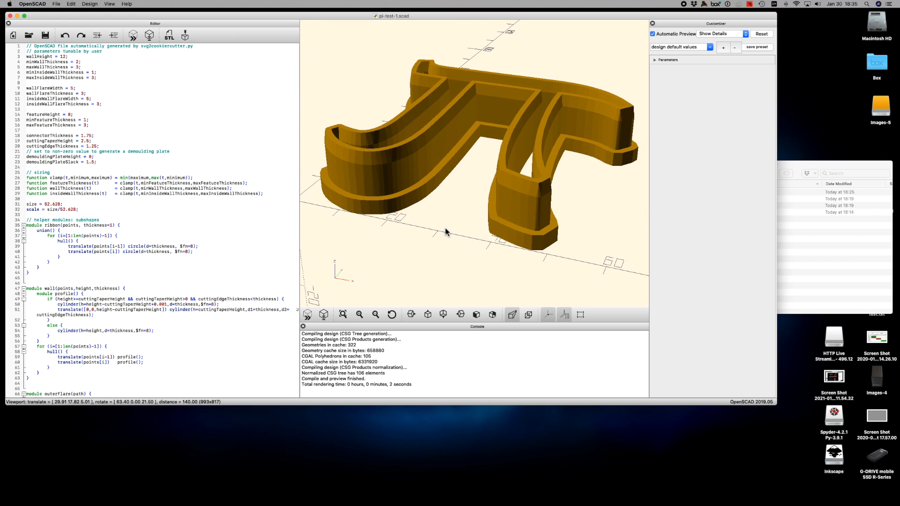
left_click(652, 60)
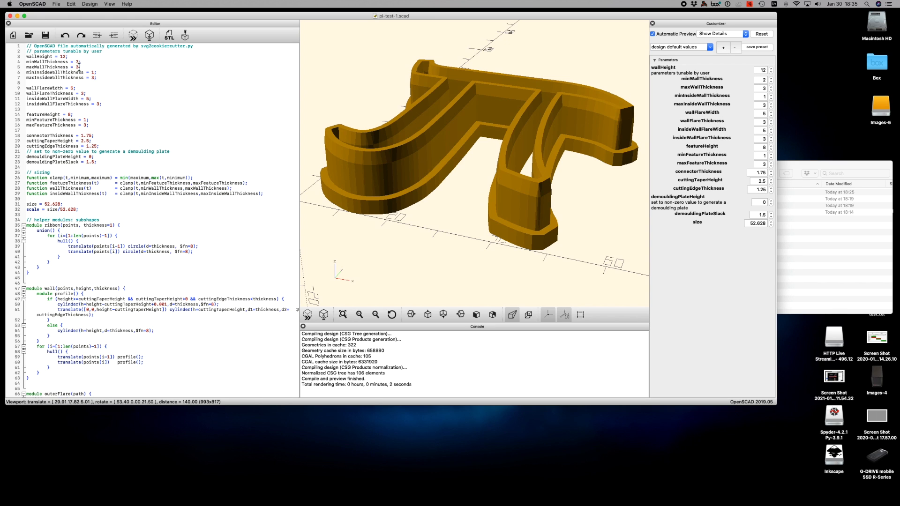
Render the complete π cookie cutter design with the default parameters.
left_click(115, 5)
mouse_move(93, 3)
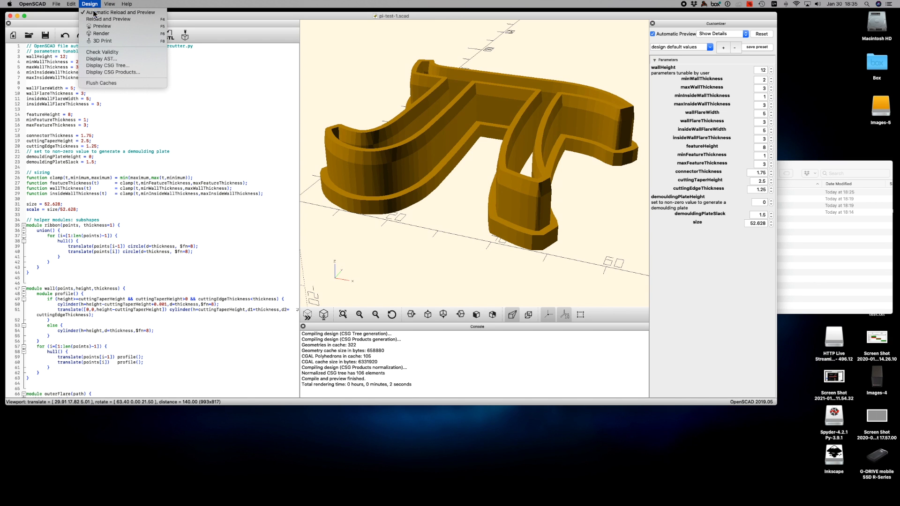
left_click(100, 34)
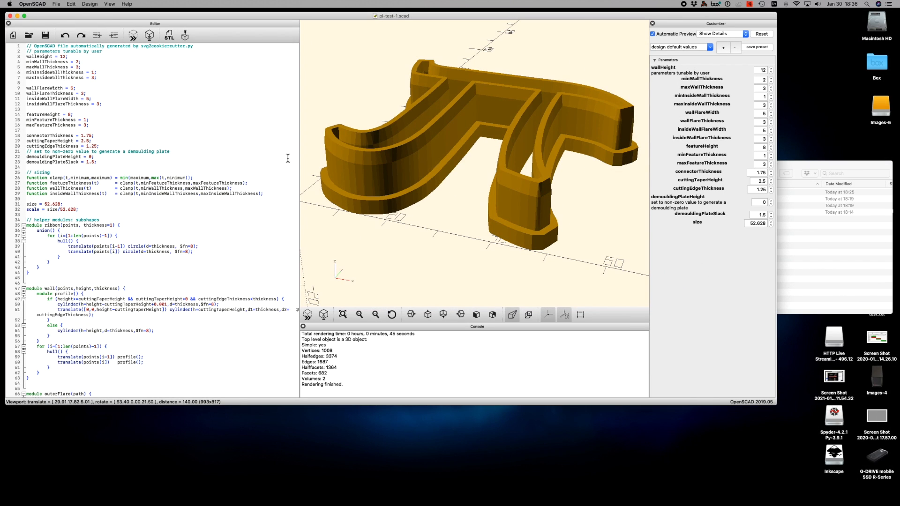
mouse_move(416, 243)
left_mouse_down()
mouse_move(446, 257)
mouse_move(412, 249)
mouse_move(421, 243)
left_mouse_up()
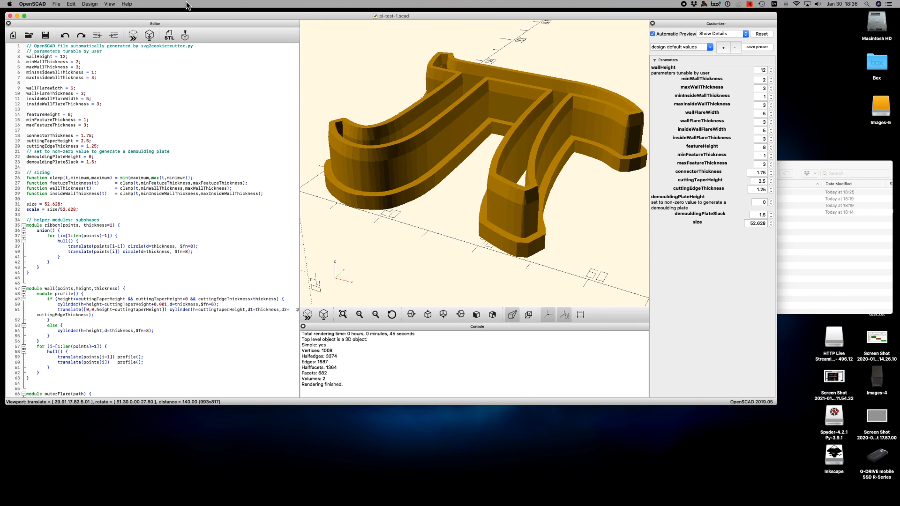
Export the rendered cookie cutter as an STL file named pi-test-1 in the pi-cookie-cutter folder.
left_click(55, 4)
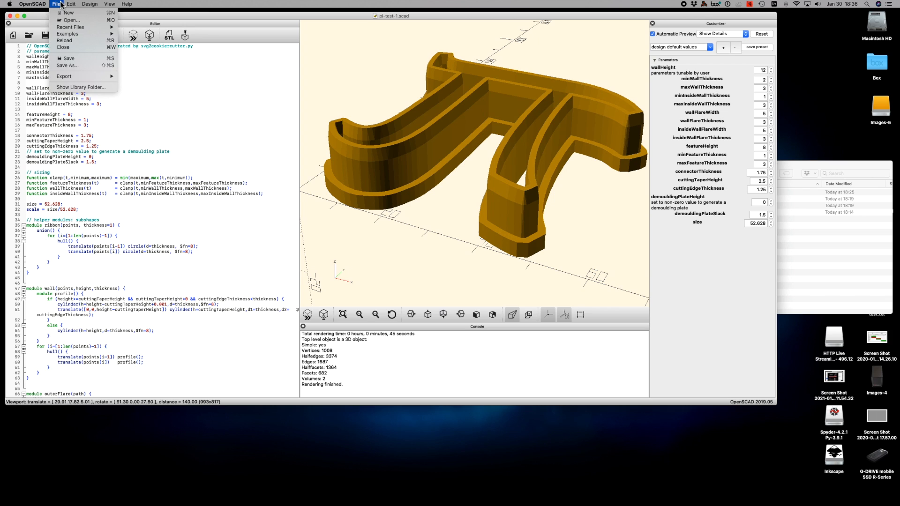
mouse_move(102, 76)
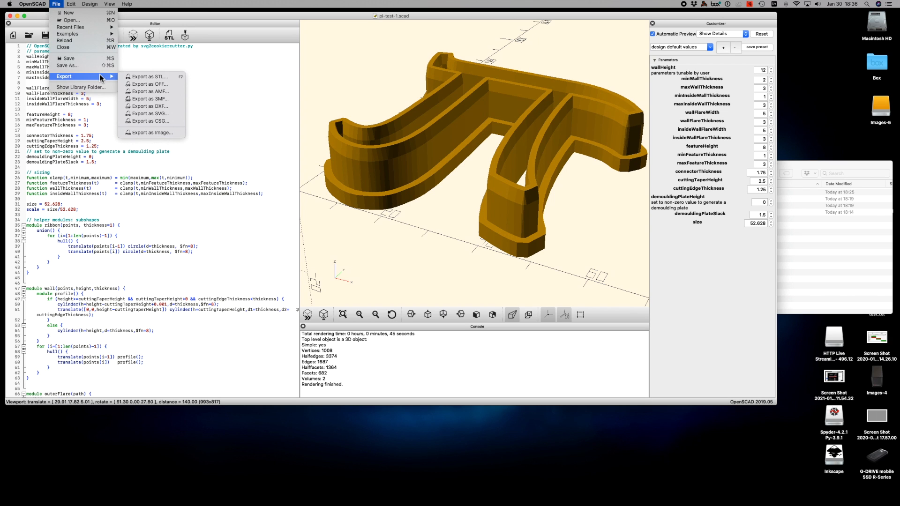
left_click(136, 77)
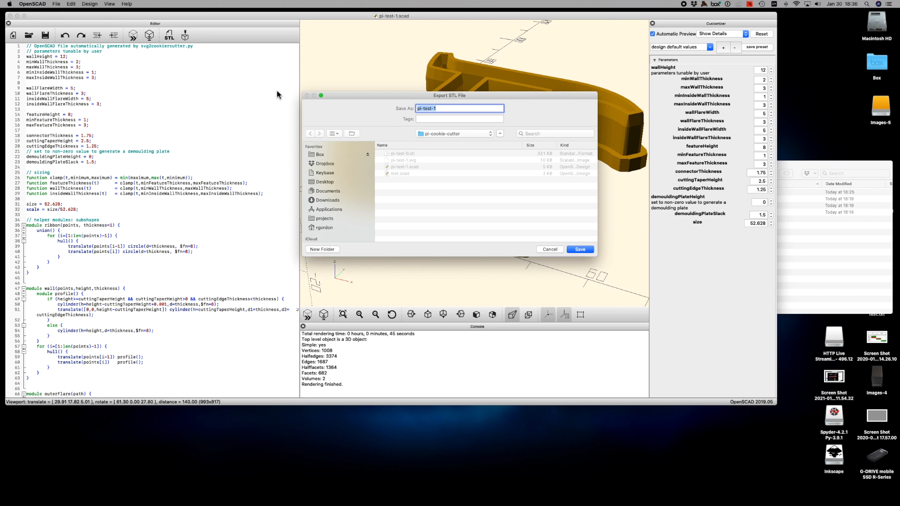
left_click(443, 109)
left_click(580, 249)
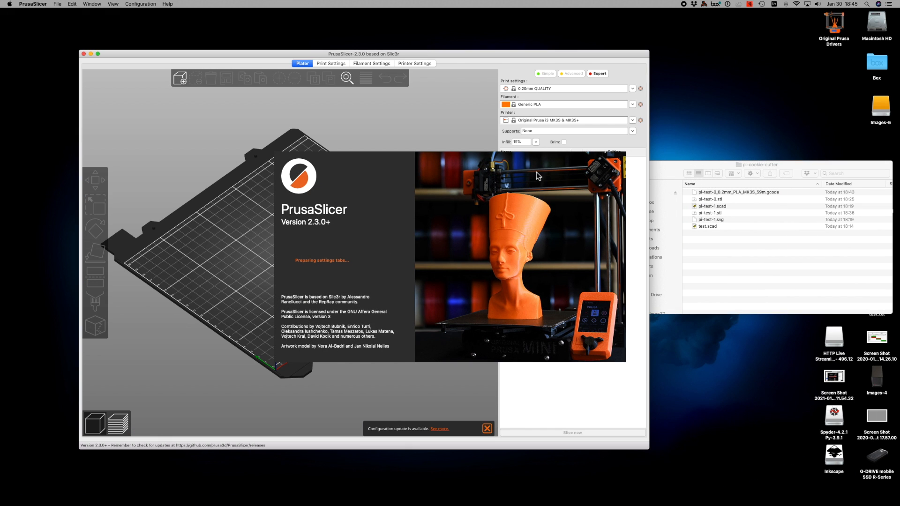
Switch to PrusaSlicer and choose Original Prusa i3 MK3S & MK3S+ as the printer.
left_click(633, 120)
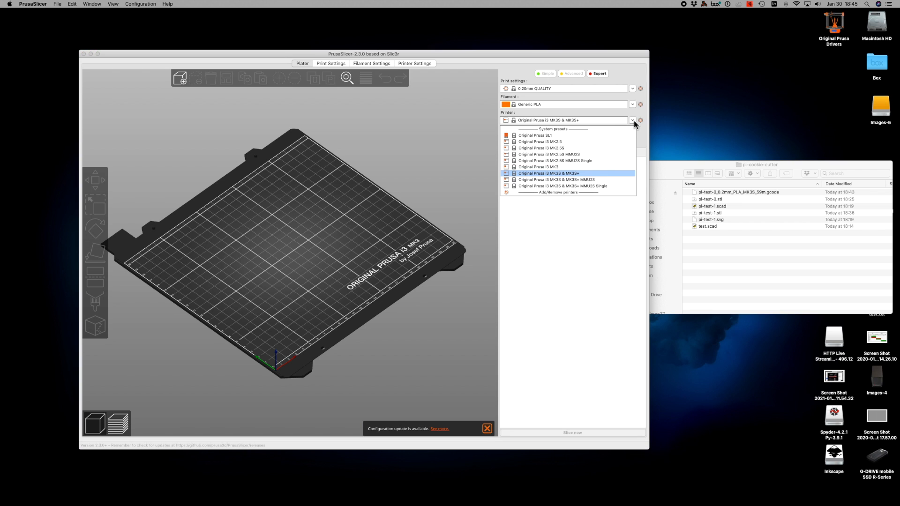
left_click(595, 173)
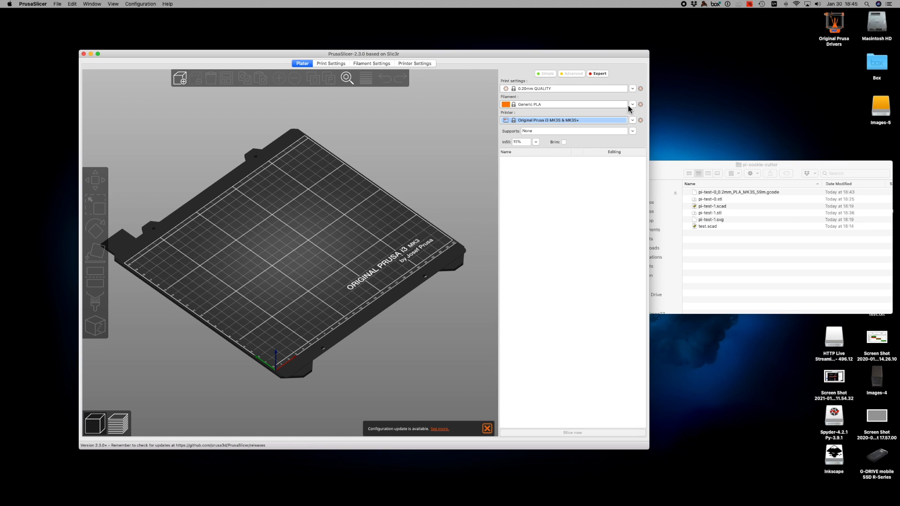
left_click(631, 89)
left_click(631, 89)
left_click(632, 89)
left_click(631, 89)
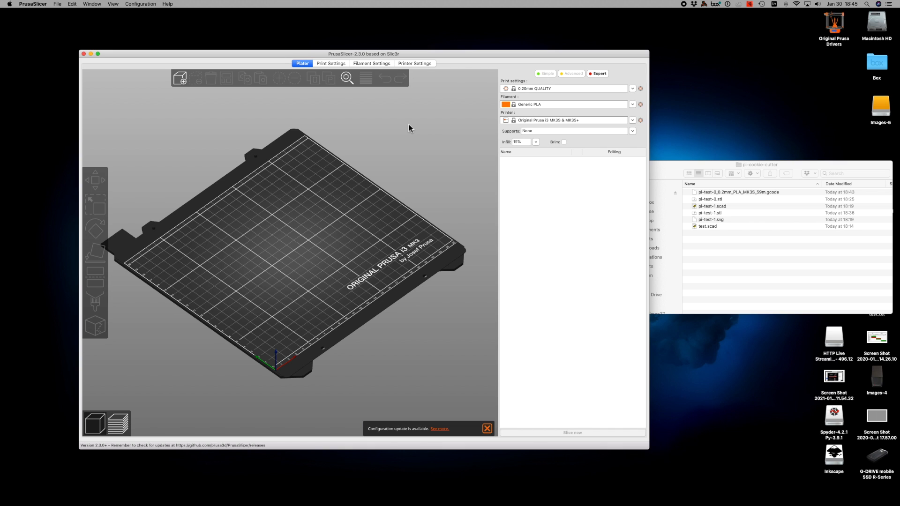
Import the model pi-test-1.stl from the pi-cookie-cutter folder onto the print bed.
left_click(180, 80)
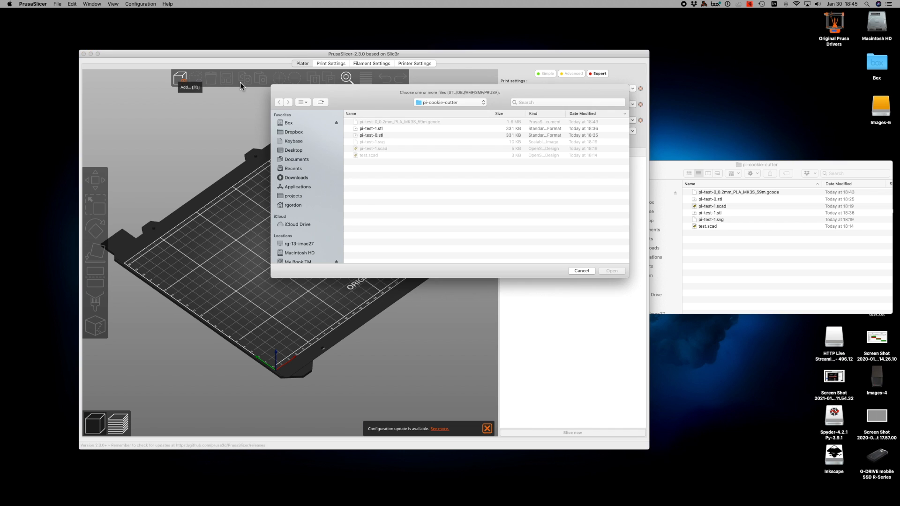
left_click(368, 129)
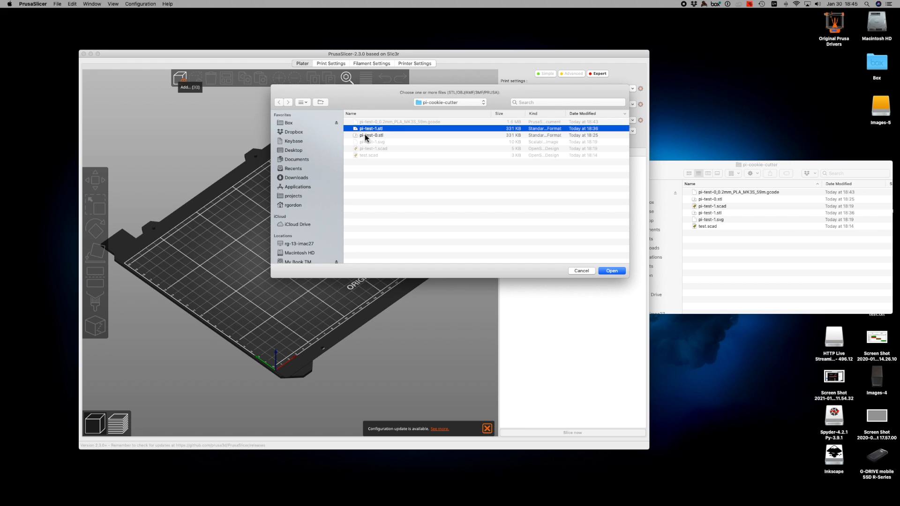
left_click(611, 271)
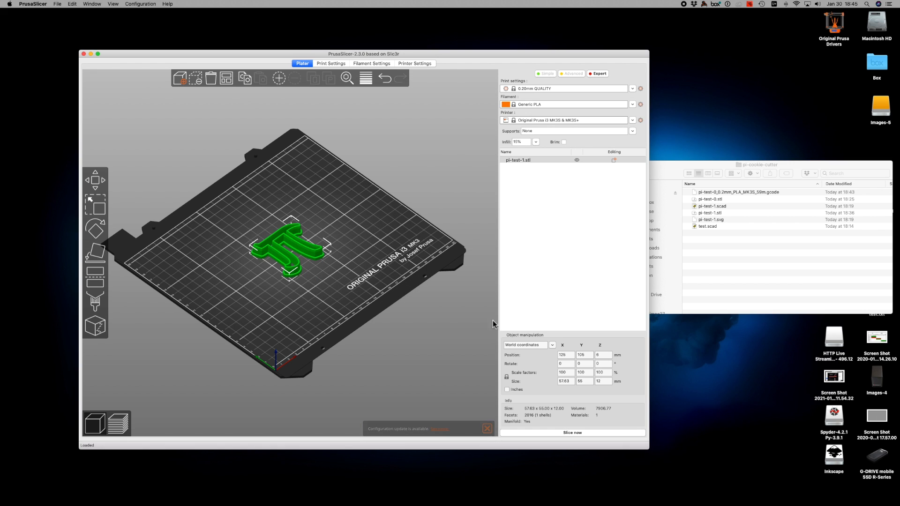
Slice the π cookie cutter with the 0.20mm QUALITY print settings and Generic PLA filament.
left_click_drag(432, 324, 412, 336)
scroll(402, 320, "up", 5)
key("1")
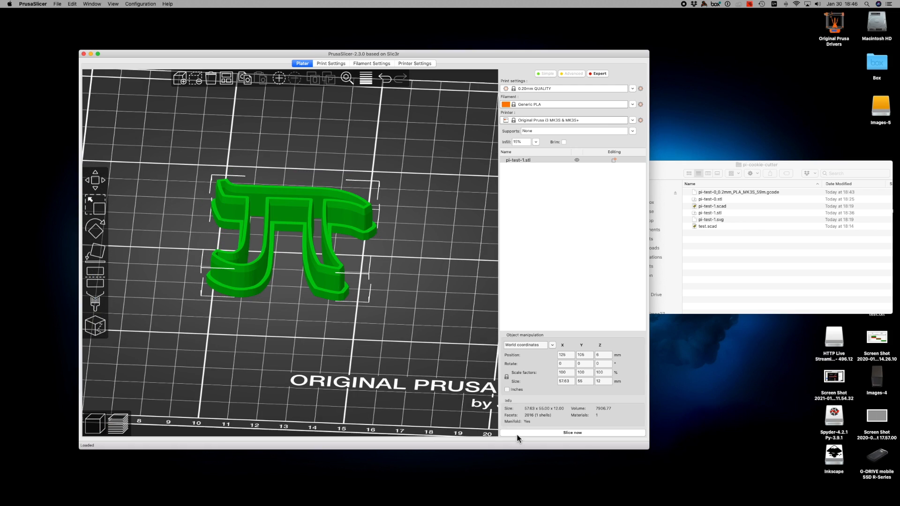
left_click(517, 434)
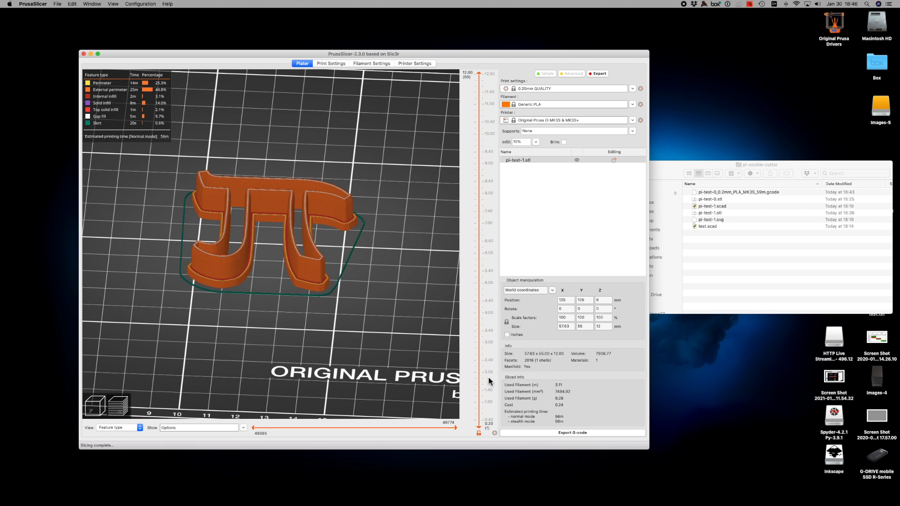
Inspect the sliced cookie cutter and export its G-code as pi-test-1_0.2mm_PLA_MK3S_56m in the pi-cookie-cutter folder.
left_click_drag(393, 314, 429, 257)
mouse_move(480, 76)
left_mouse_down()
mouse_move(493, 190)
mouse_move(490, 412)
mouse_move(468, 328)
mouse_move(463, 70)
left_mouse_up()
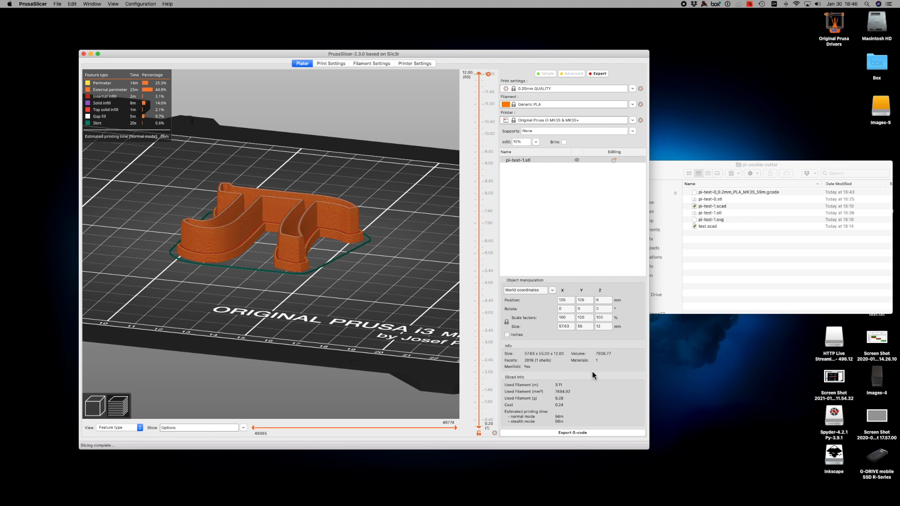
left_click(580, 433)
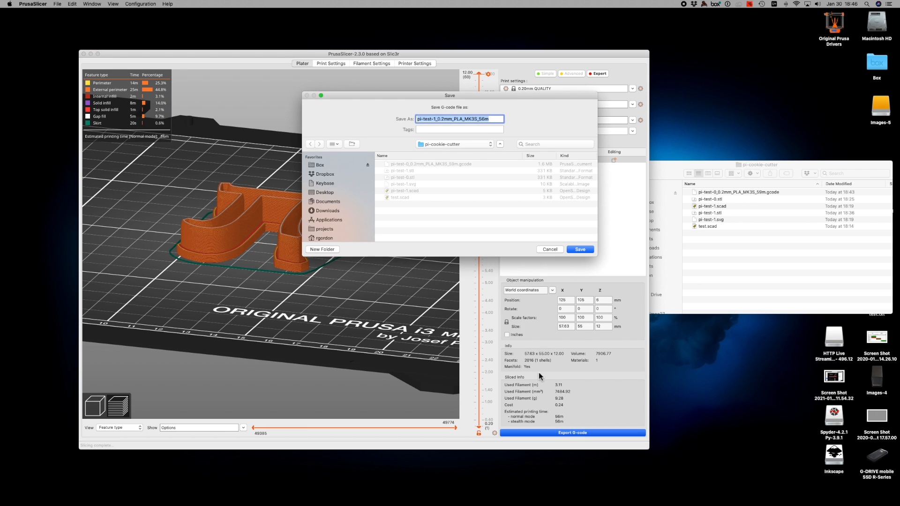
left_click(581, 250)
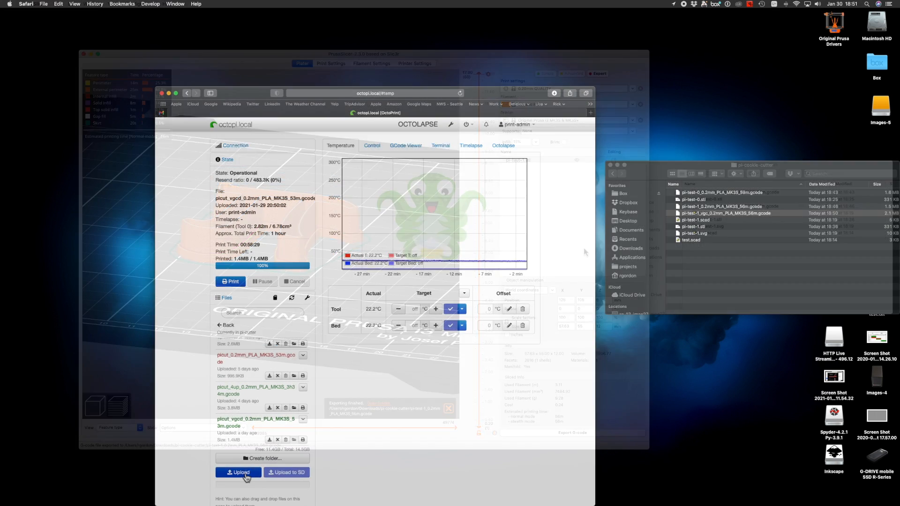
Switch to OctoPrint in Safari and upload pi-test-1_vgc_0.2mm_PLA_MK3S_56m.gcode to the pi-cutter folder.
left_click(245, 474)
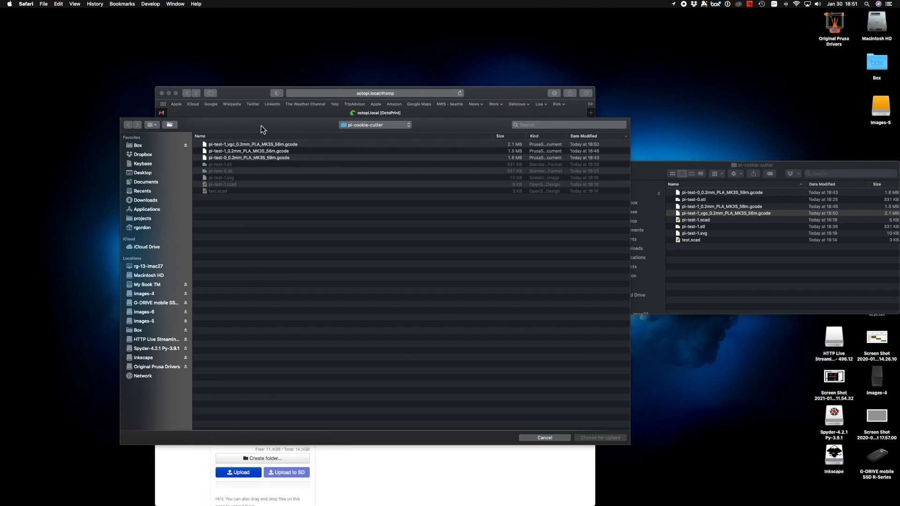
left_click(252, 145)
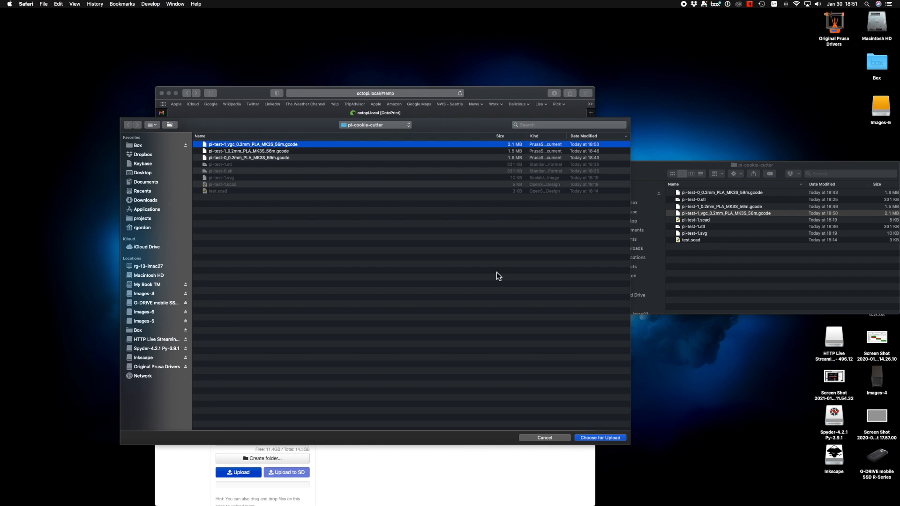
left_click(601, 439)
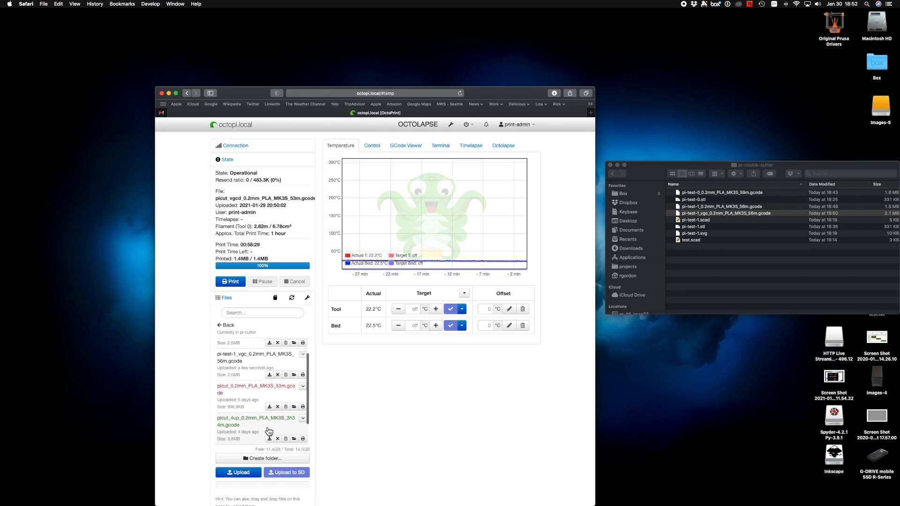
Load the uploaded pi-test-1_vgc_0.2mm_PLA_MK3S_56m.gcode file and start printing it.
scroll(261, 393, "up", 2)
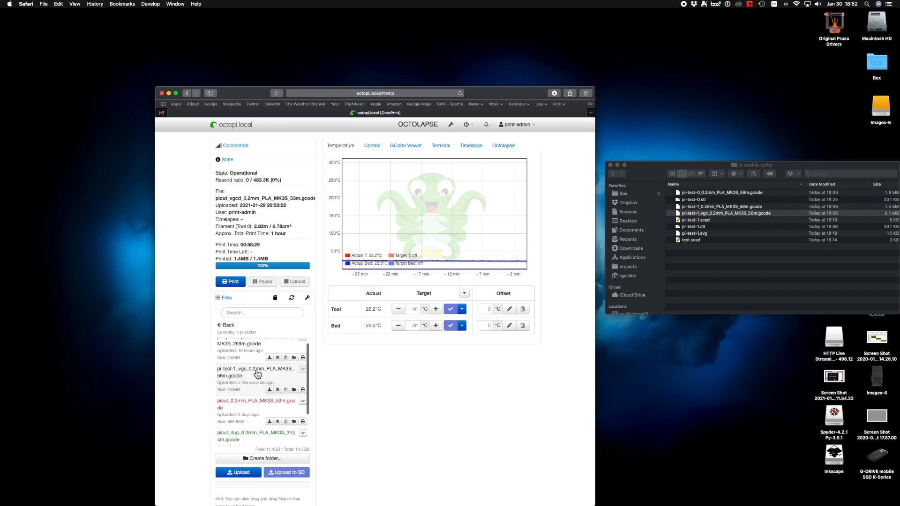
left_click(257, 372)
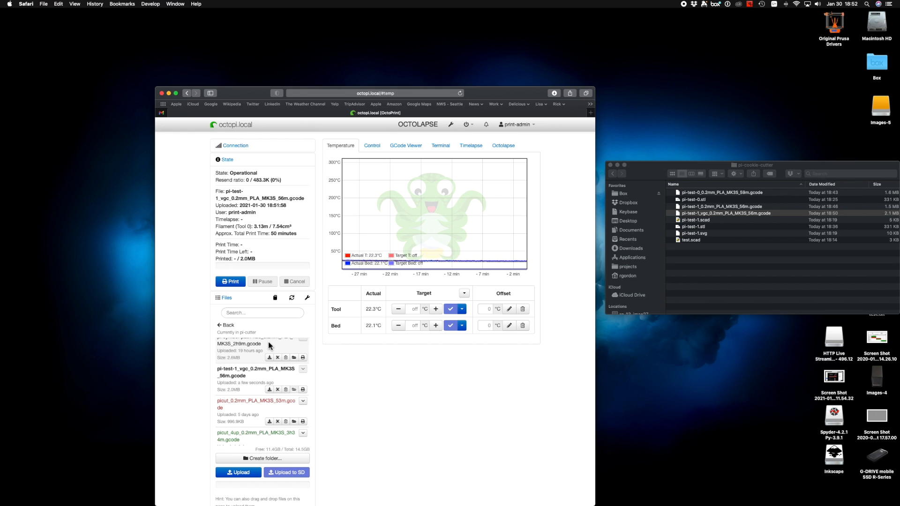
left_click(233, 283)
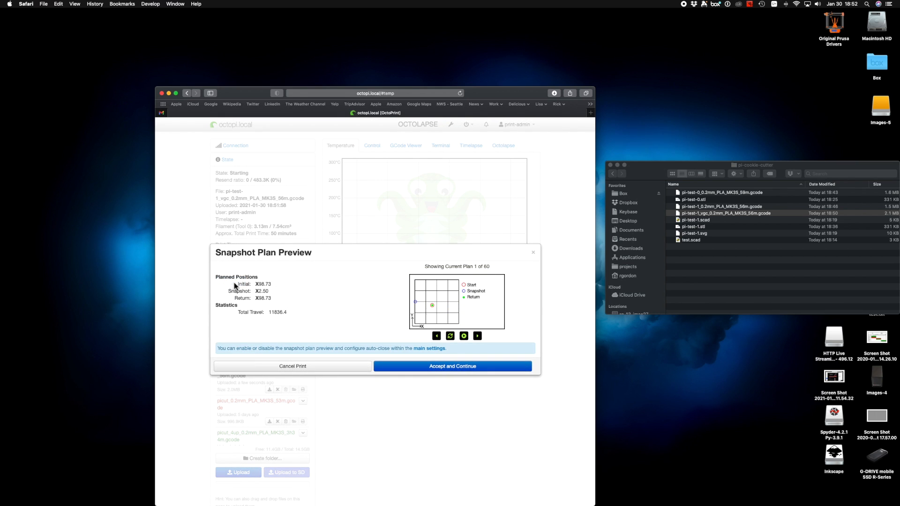
Play the snapshot plan preview and accept it, and display the printer's live camera view with its motion controls.
left_click(464, 336)
left_click(453, 366)
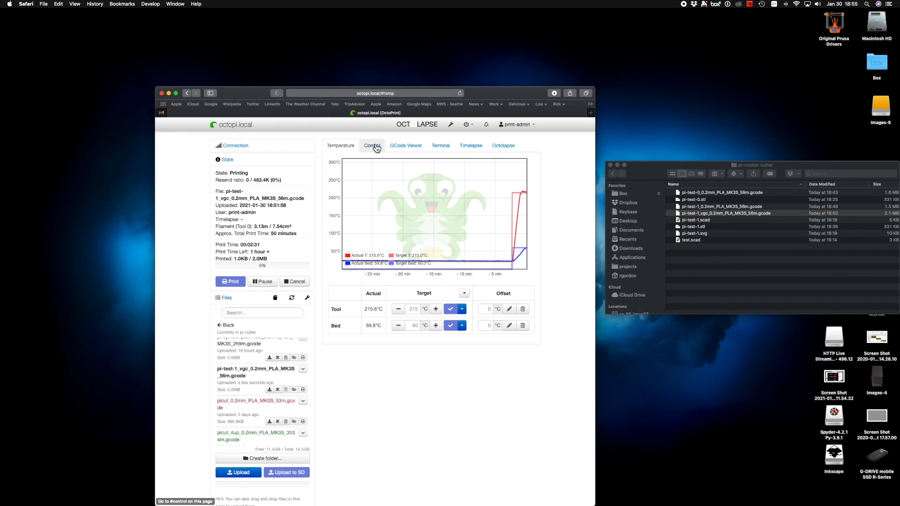
left_click(375, 147)
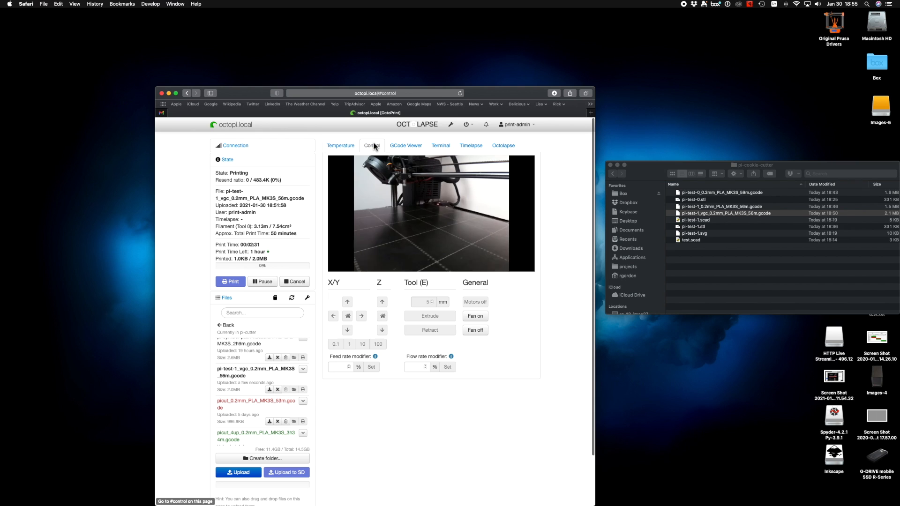